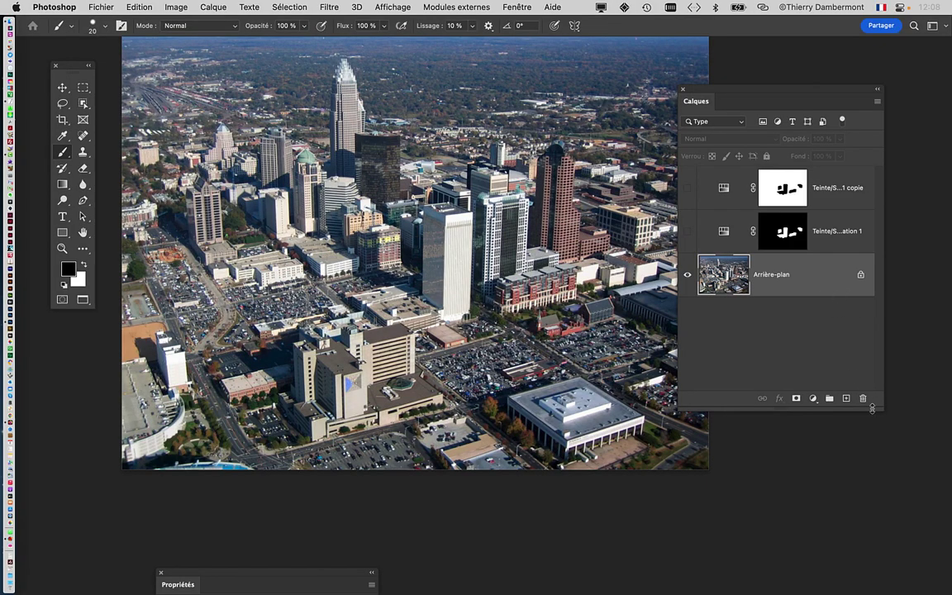
Step: Shrink the Layers panel and arrange the image, toolbox and Layers panel so the photo is unobstructed
{"action": "mouse_move", "coordinate": [881, 408]}
{"action": "left_mouse_down"}
{"action": "mouse_move", "coordinate": [876, 298]}
{"action": "mouse_move", "coordinate": [872, 362]}
{"action": "left_mouse_up"}
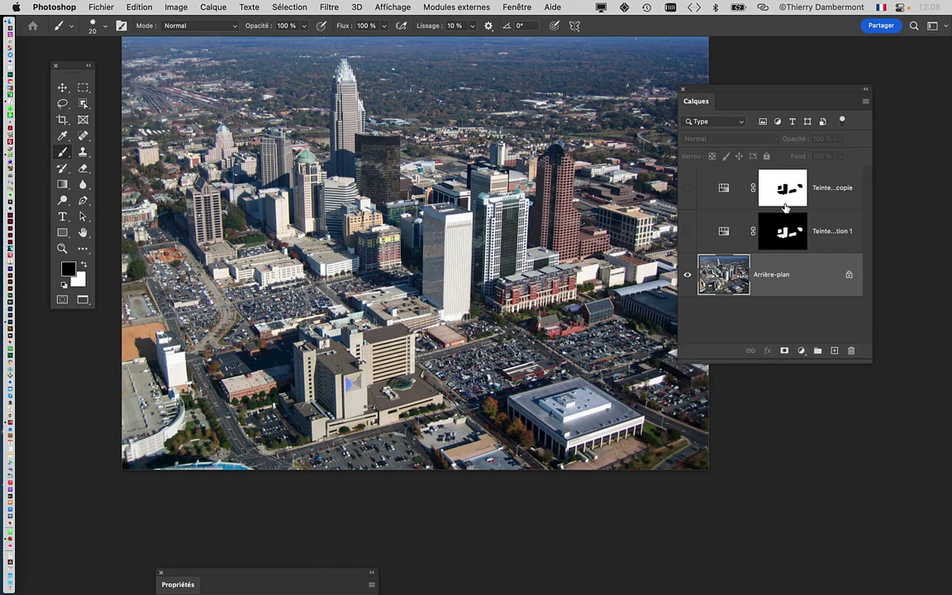
{"action": "left_click_drag", "start_coordinate": [573, 88], "coordinate": [546, 102]}
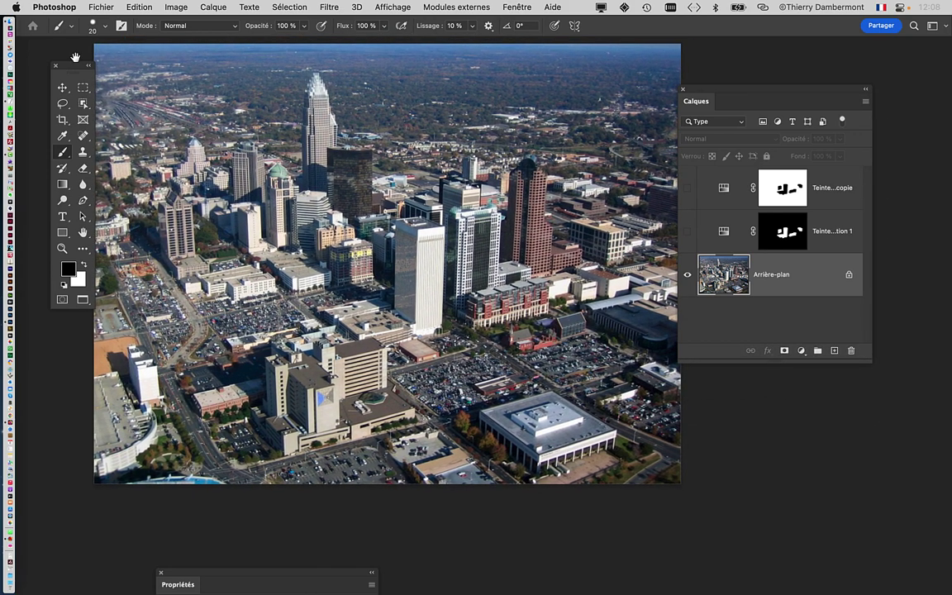
{"action": "left_click_drag", "start_coordinate": [73, 68], "coordinate": [63, 65]}
{"action": "left_click_drag", "start_coordinate": [244, 116], "coordinate": [225, 115]}
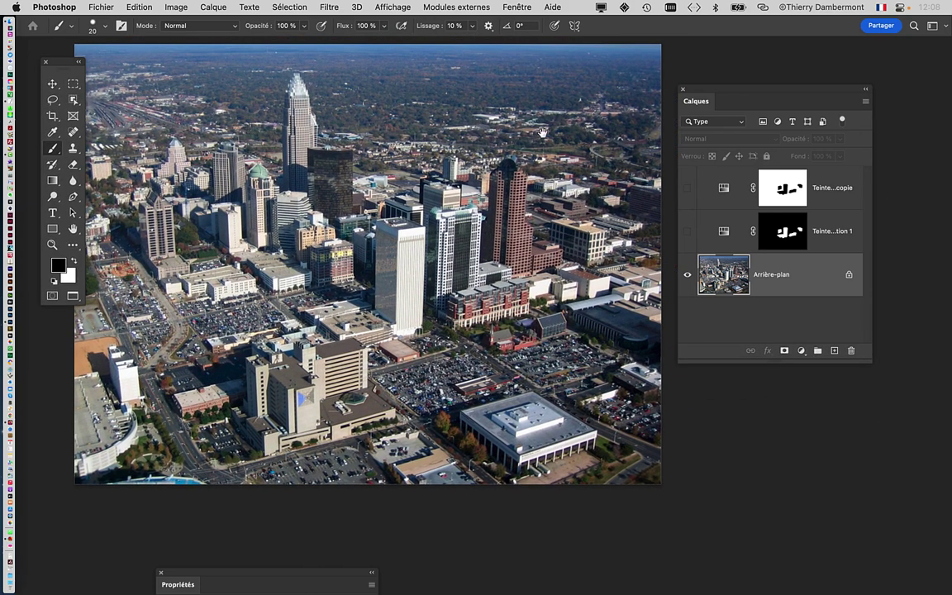
{"action": "left_click_drag", "start_coordinate": [724, 96], "coordinate": [728, 78]}
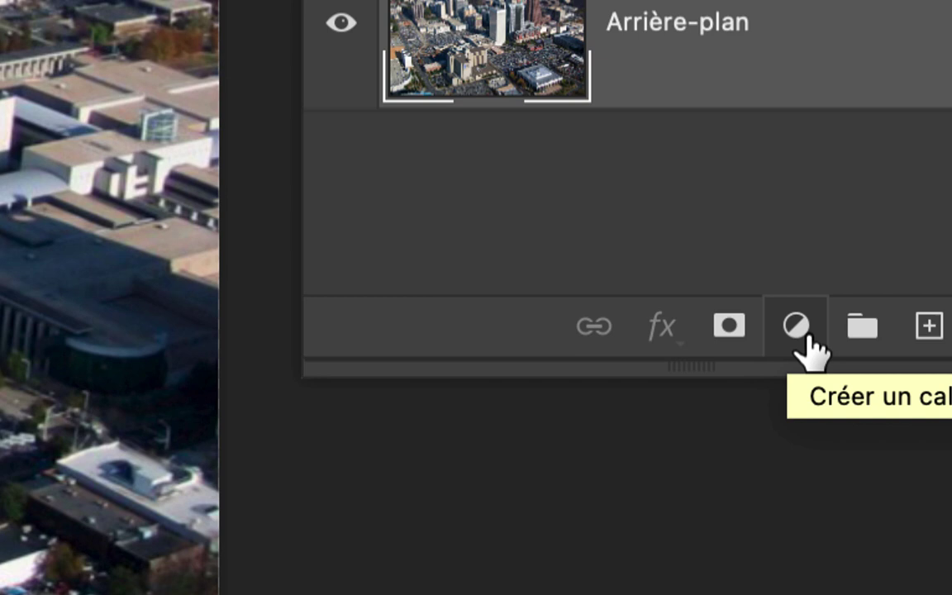
Step: Add a gradient map adjustment layer above the background and place a smaller Properties panel over the photo's upper part
{"action": "left_click", "coordinate": [798, 331]}
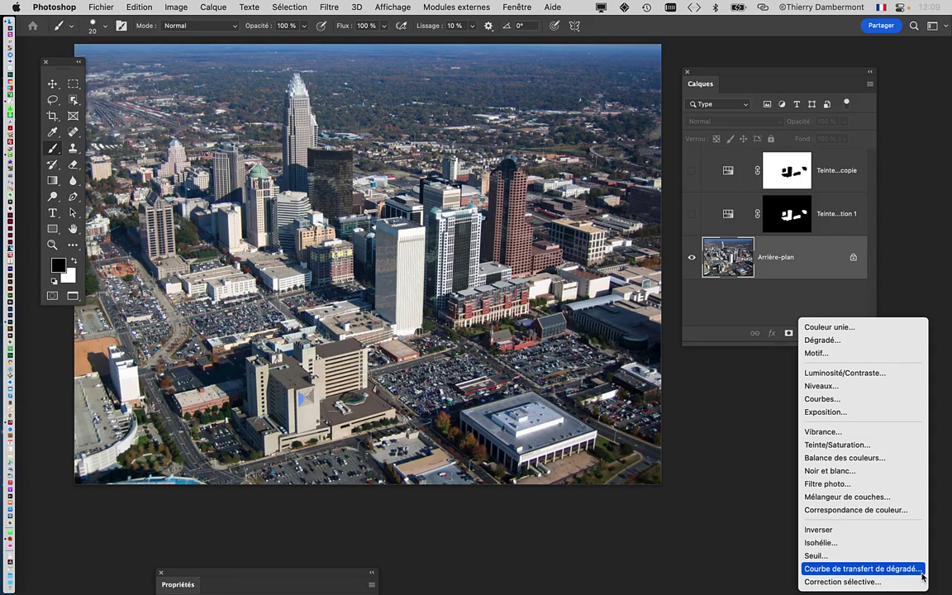
{"action": "left_click", "coordinate": [905, 571]}
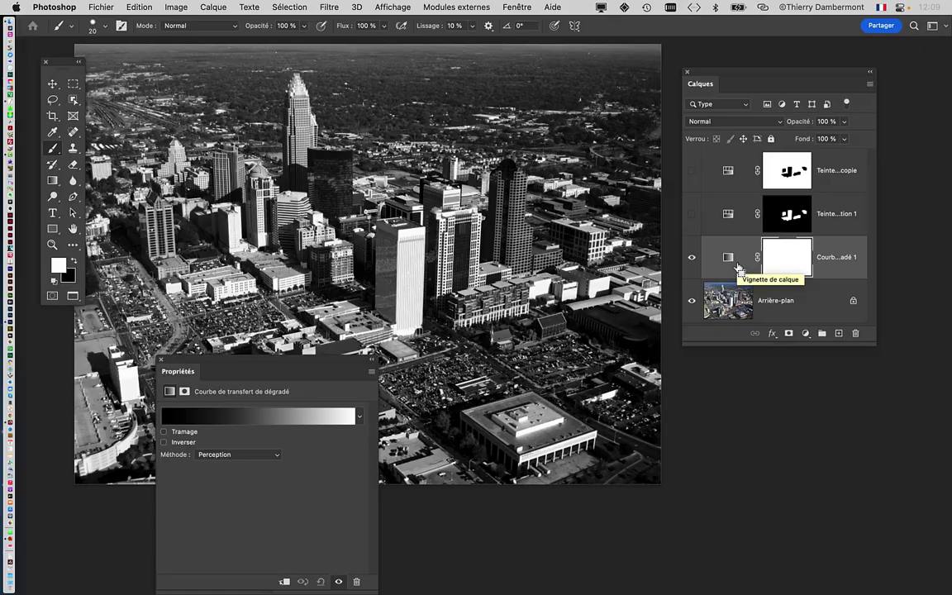
{"action": "left_click_drag", "start_coordinate": [340, 370], "coordinate": [238, 331]}
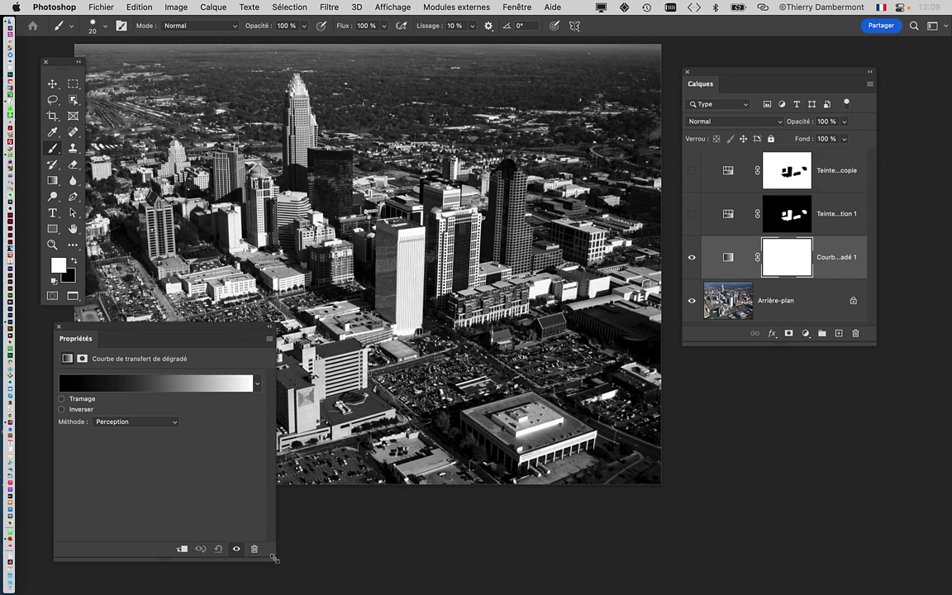
{"action": "left_click_drag", "start_coordinate": [275, 559], "coordinate": [253, 486]}
{"action": "left_click_drag", "start_coordinate": [145, 330], "coordinate": [518, 96]}
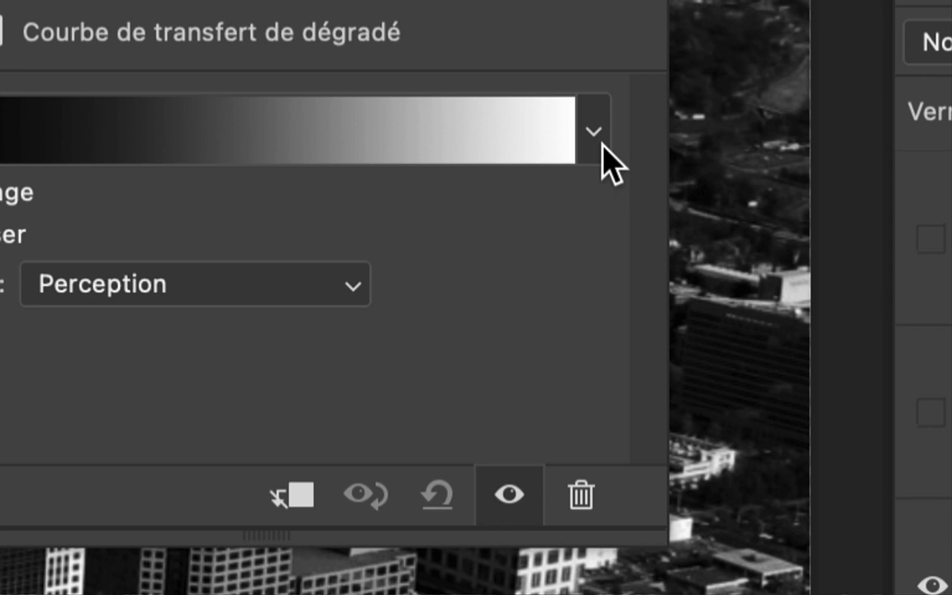
Step: Collapse the Basics presets and apply the orange, magenta and dark purple gradient from the Reds group to the gradient map
{"action": "left_click", "coordinate": [602, 146]}
{"action": "left_click", "coordinate": [603, 146]}
{"action": "left_click", "coordinate": [602, 145]}
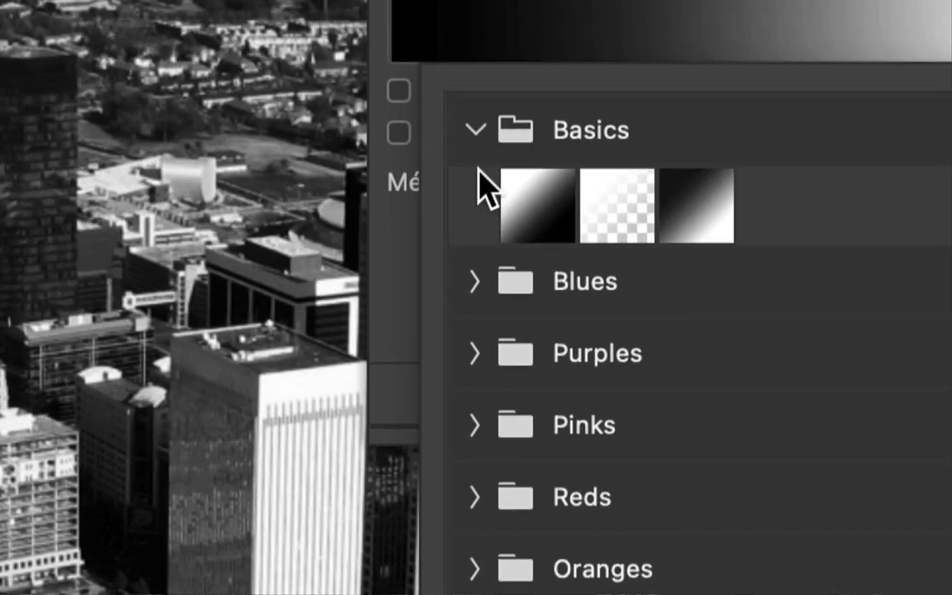
{"action": "left_click", "coordinate": [476, 129]}
{"action": "left_click", "coordinate": [476, 130]}
{"action": "left_click", "coordinate": [476, 130]}
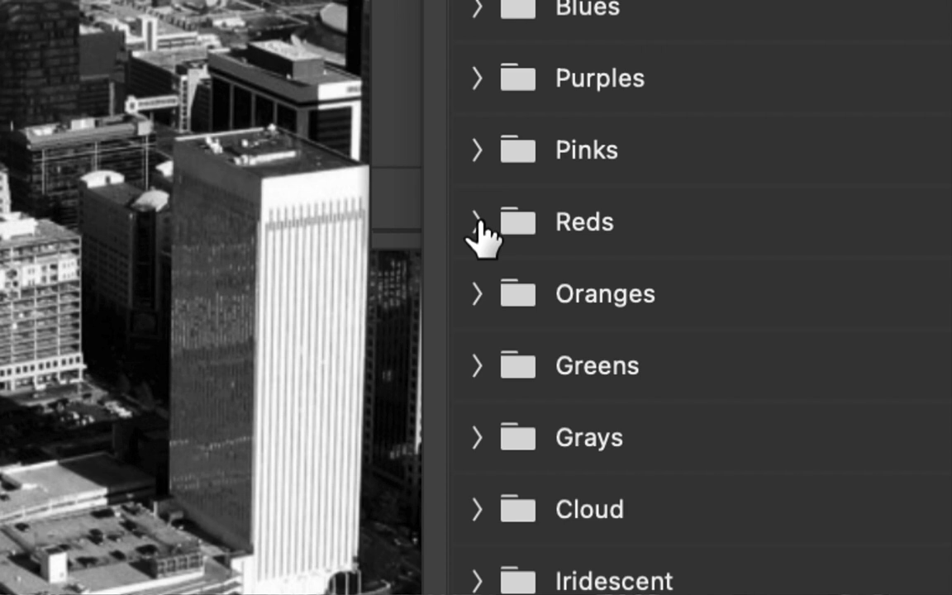
{"action": "left_click", "coordinate": [475, 442]}
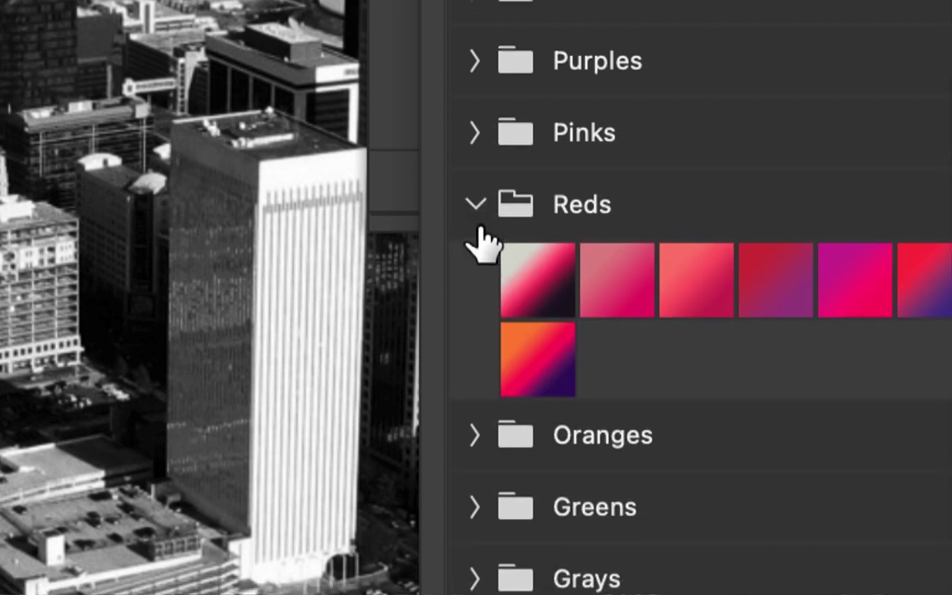
{"action": "left_click", "coordinate": [534, 359]}
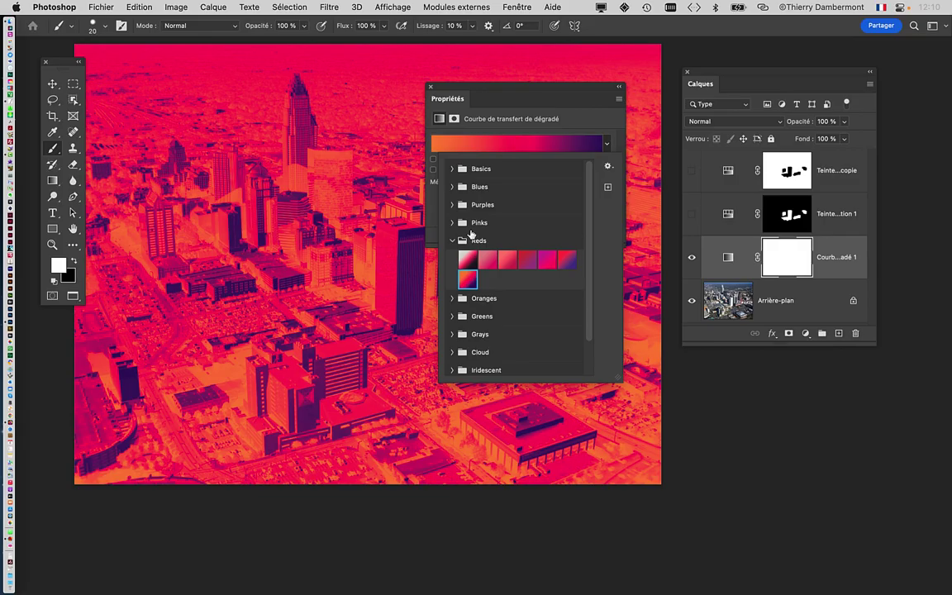
Step: Shift the Properties panel slightly and change the gradient map to the red-to-violet preset in the Reds group
{"action": "left_click_drag", "start_coordinate": [449, 89], "coordinate": [470, 56]}
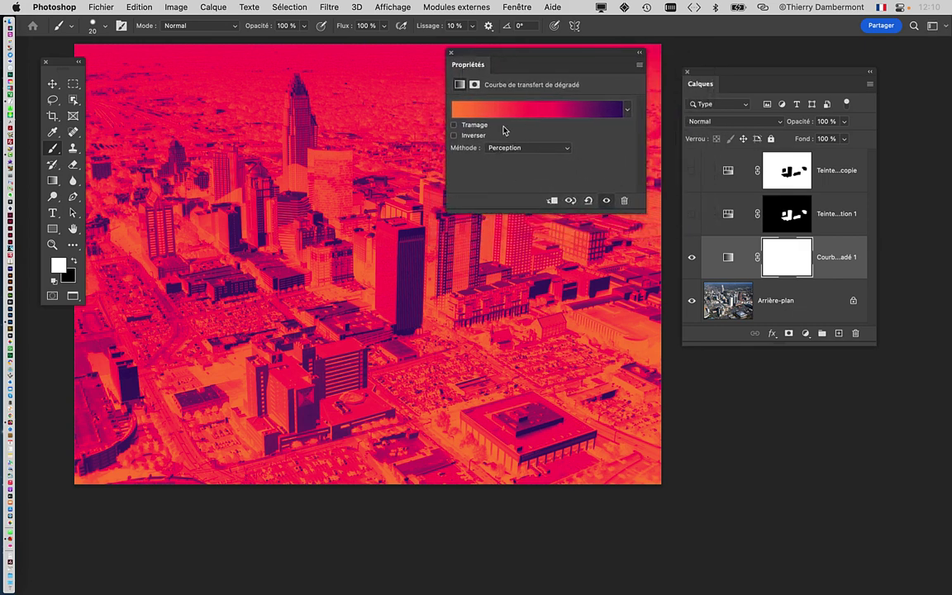
{"action": "left_click", "coordinate": [626, 110]}
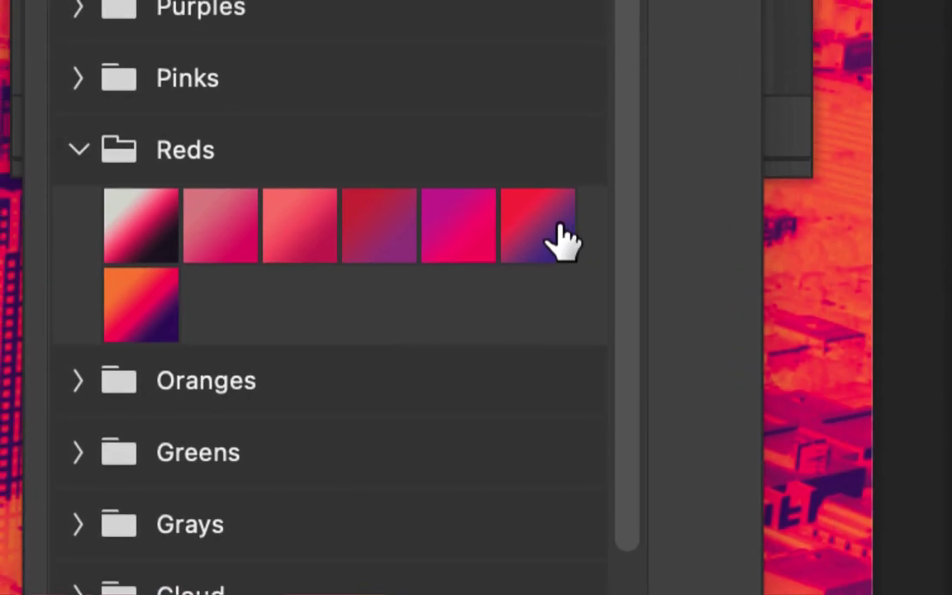
{"action": "left_click", "coordinate": [580, 227]}
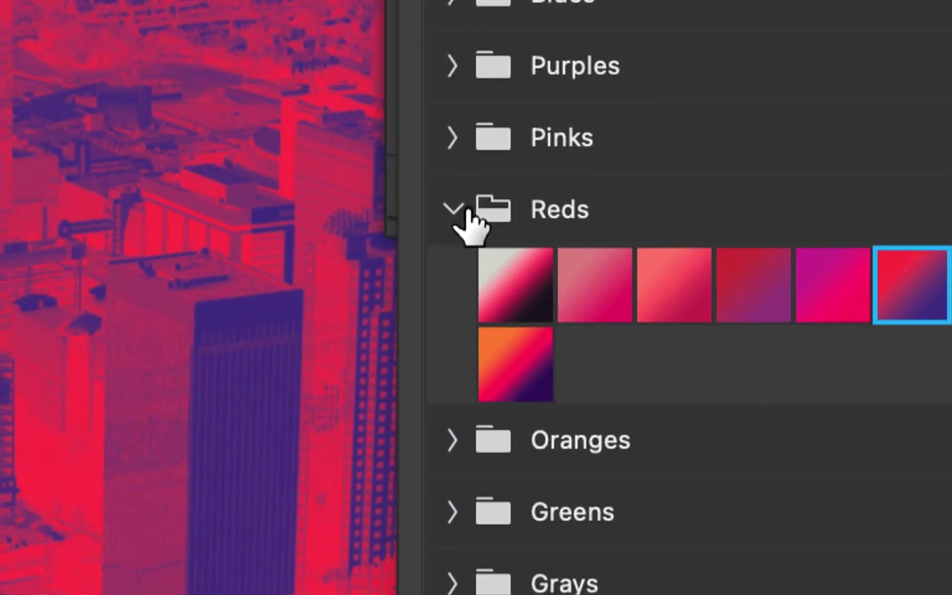
Step: Collapse the Reds group and apply the dark blue-to-green preset from the Greens group
{"action": "left_click", "coordinate": [407, 253]}
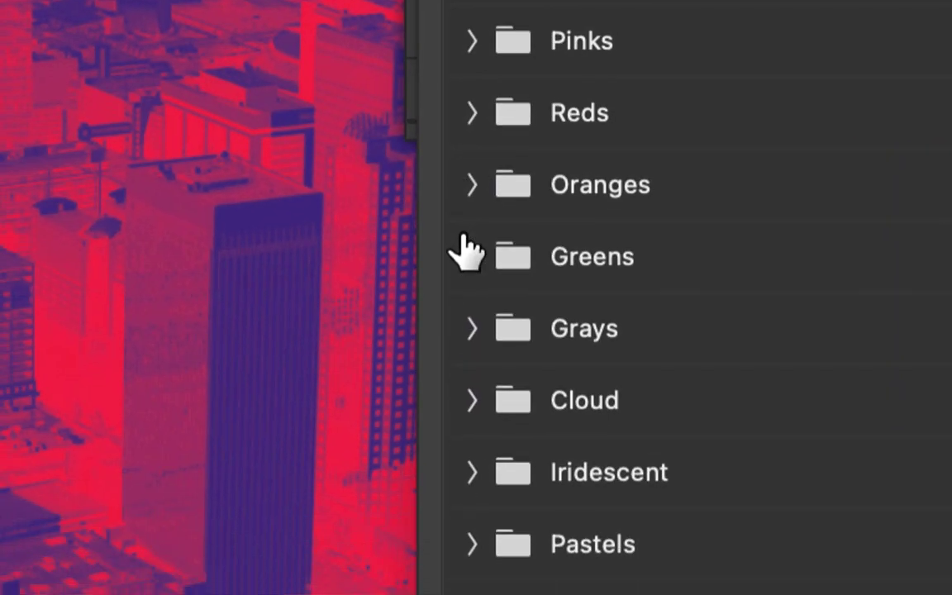
{"action": "left_click", "coordinate": [459, 234]}
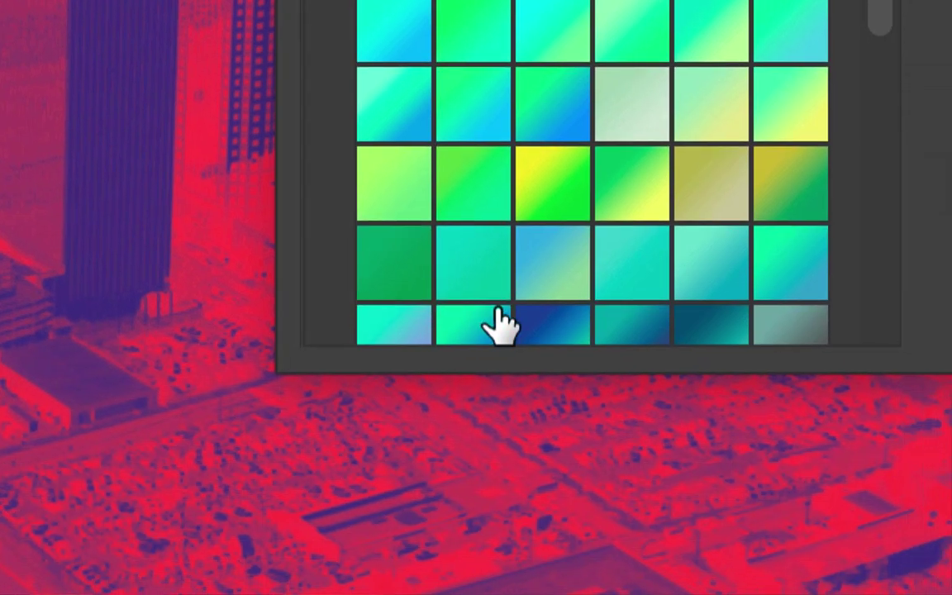
{"action": "left_click", "coordinate": [504, 320]}
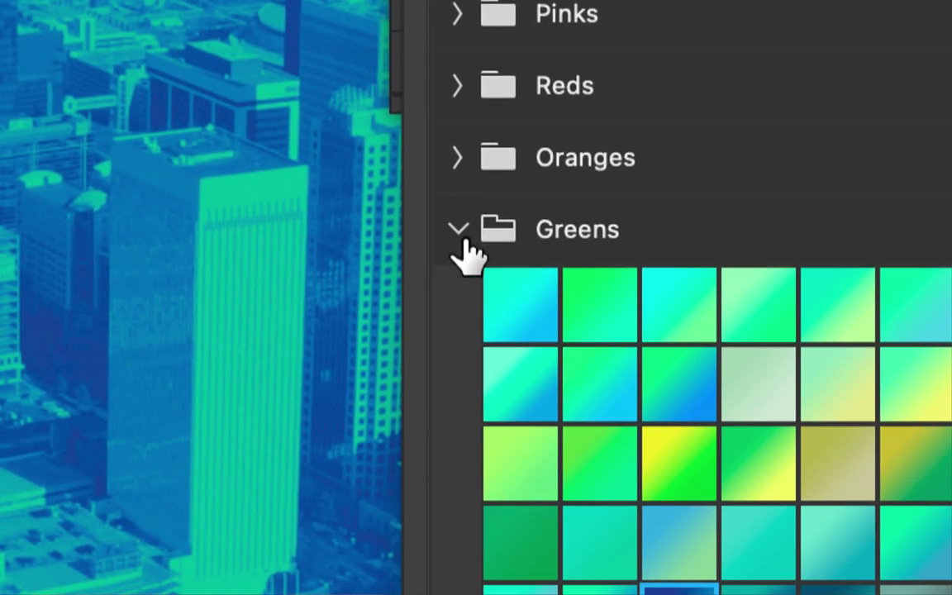
Step: Expand the Iridescent, Cloud and Grays groups and apply the beige-to-dark blue-gray preset from Grays
{"action": "left_click", "coordinate": [462, 235]}
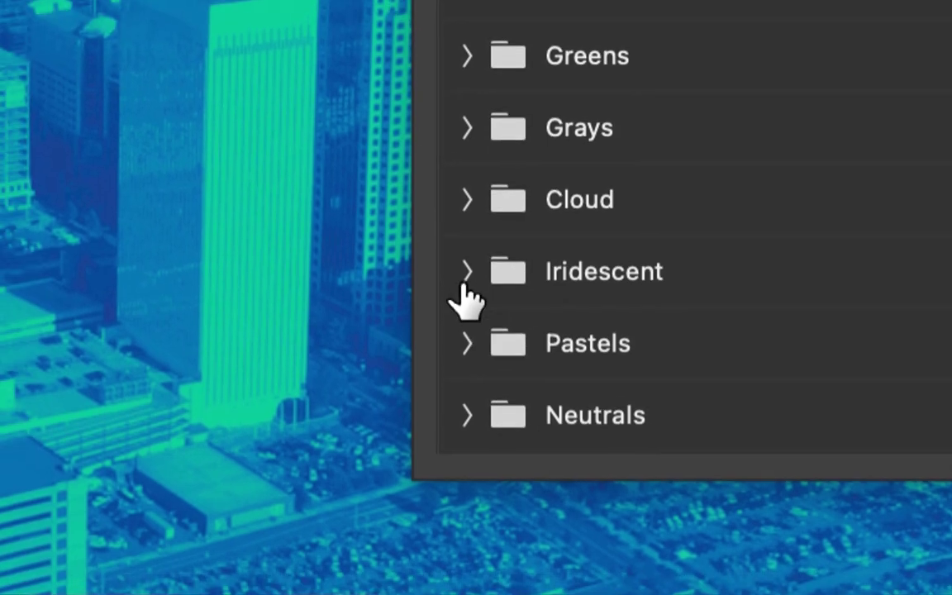
{"action": "left_click", "coordinate": [465, 275]}
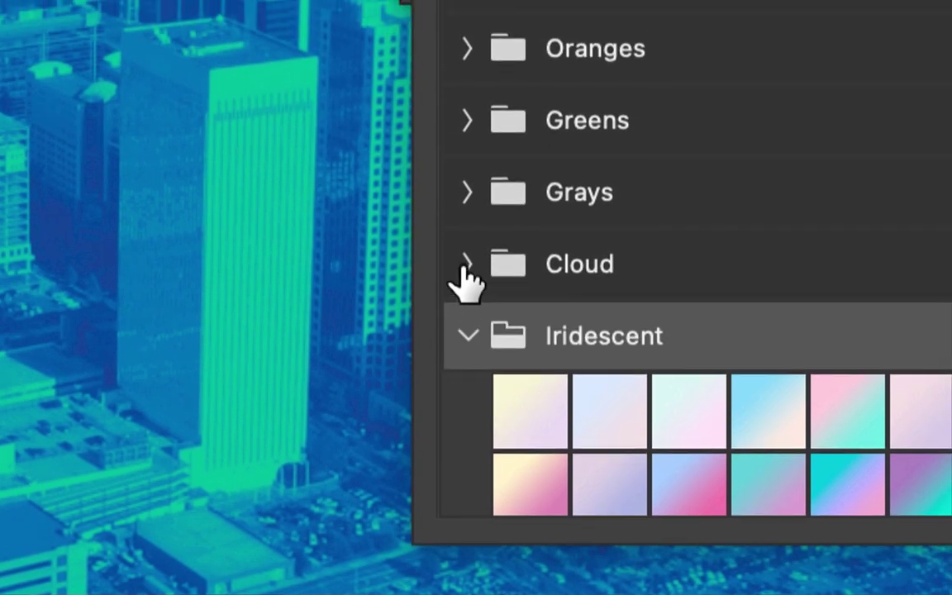
{"action": "left_click", "coordinate": [468, 232]}
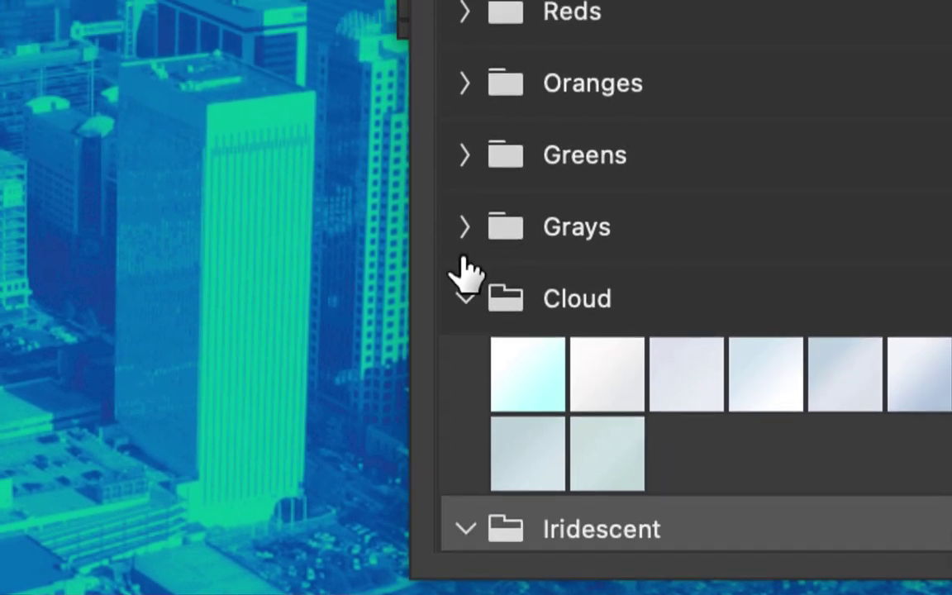
{"action": "left_click", "coordinate": [469, 161]}
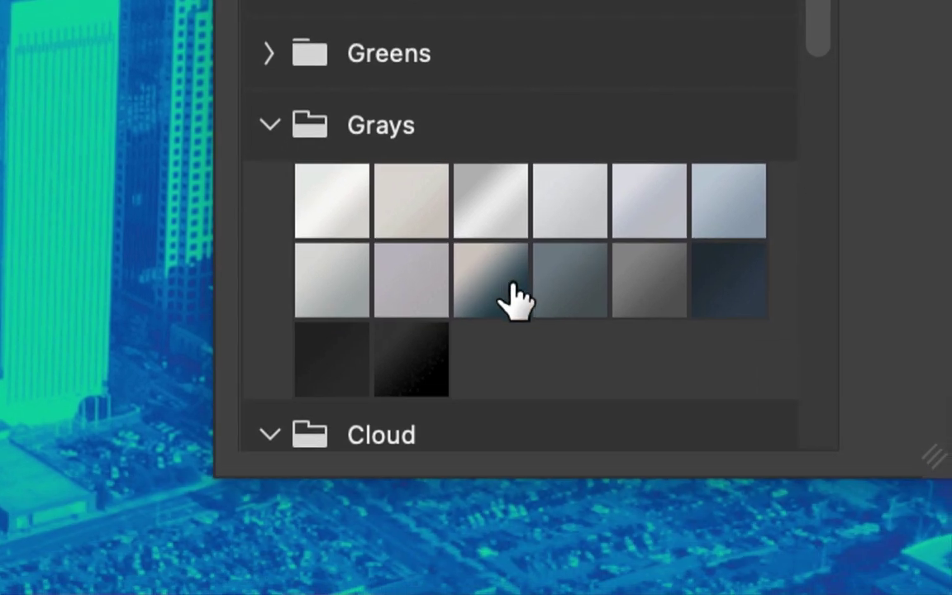
{"action": "left_click", "coordinate": [701, 403]}
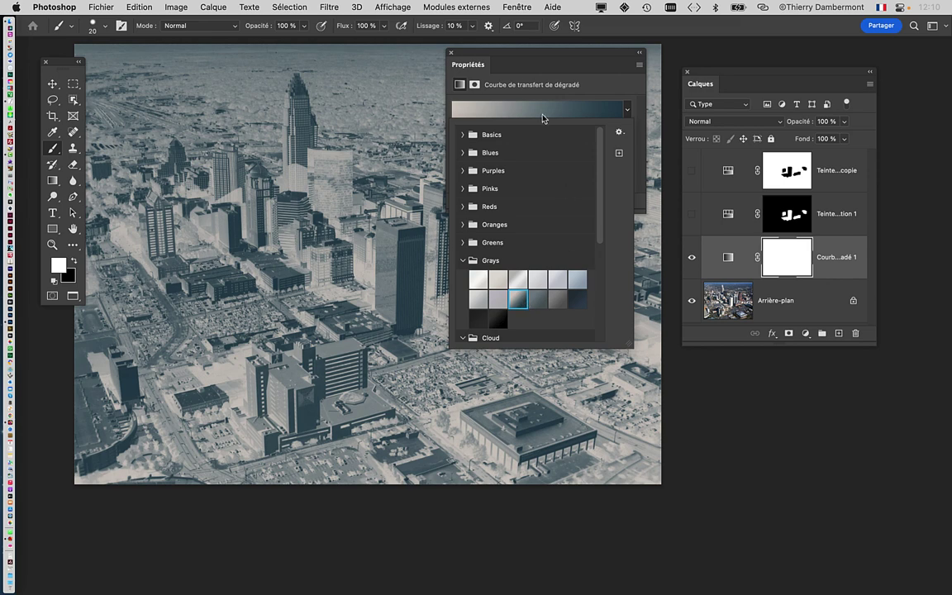
Step: Move the Layers and Properties panels away from the photo and leave the gradient preset list closed
{"action": "left_click", "coordinate": [653, 66]}
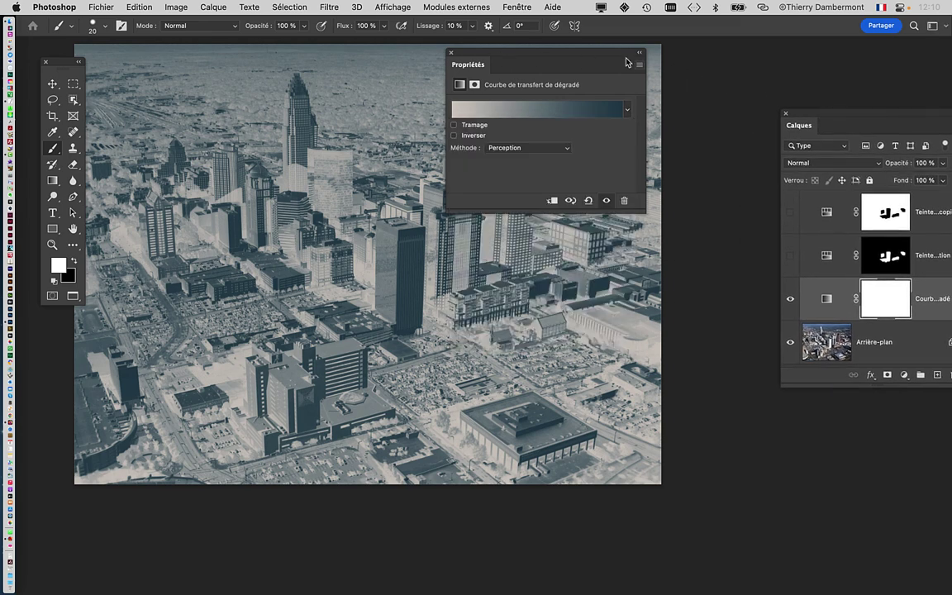
{"action": "left_click_drag", "start_coordinate": [548, 57], "coordinate": [639, 87]}
{"action": "left_click", "coordinate": [722, 142]}
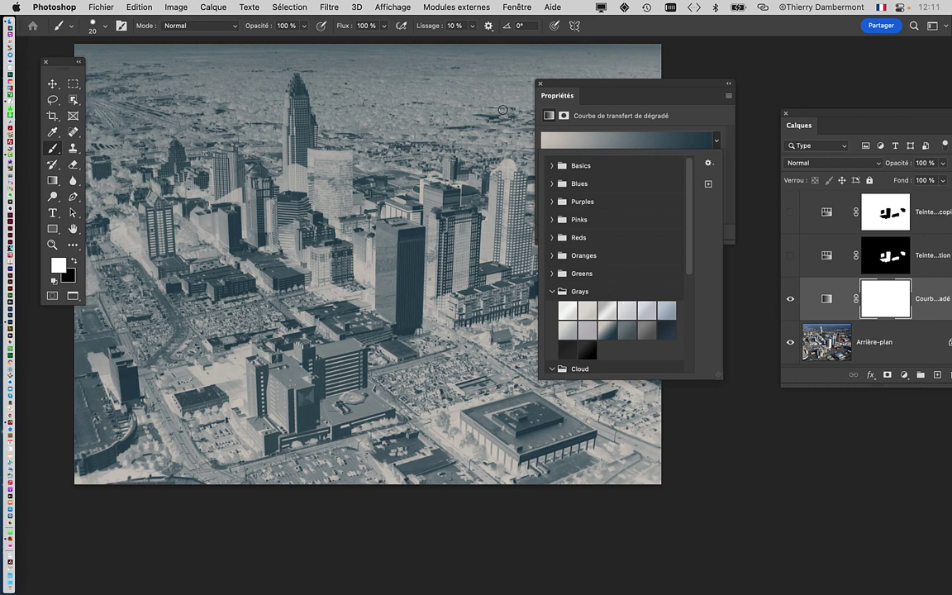
{"action": "left_click", "coordinate": [603, 86]}
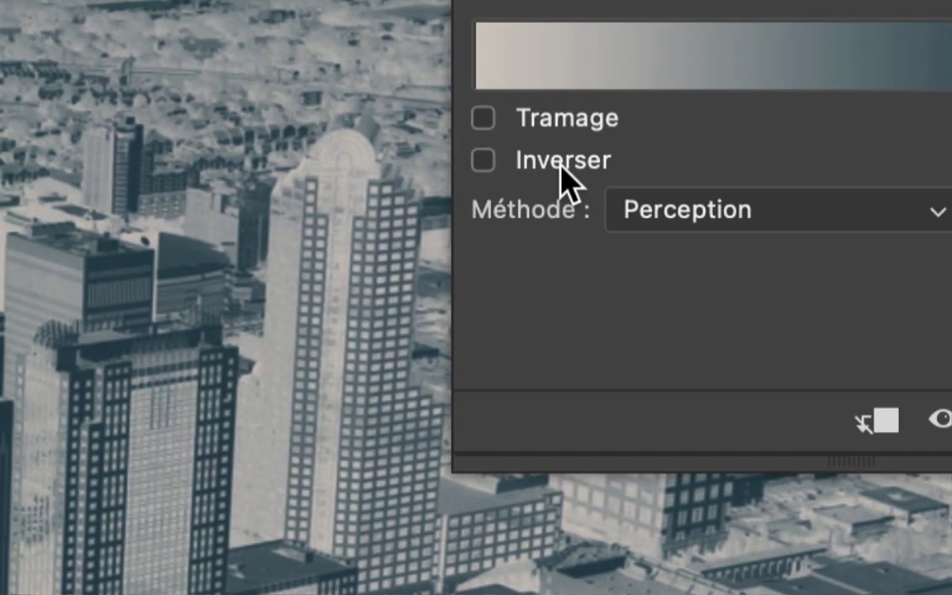
Step: Toggle the gradient map's Inverser option to compare both versions, leaving it enabled
{"action": "left_click", "coordinate": [563, 180]}
{"action": "left_click", "coordinate": [561, 166]}
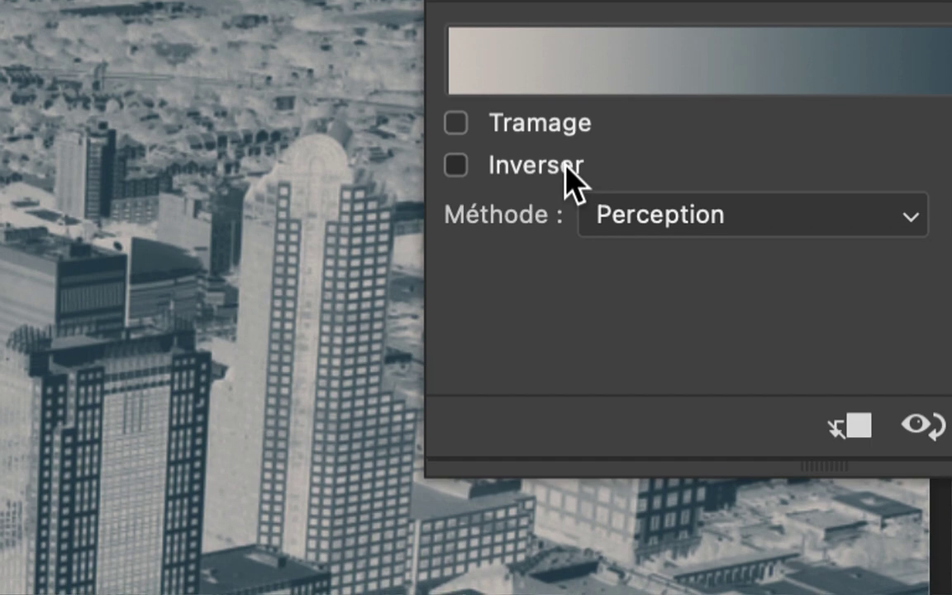
{"action": "left_click", "coordinate": [567, 166]}
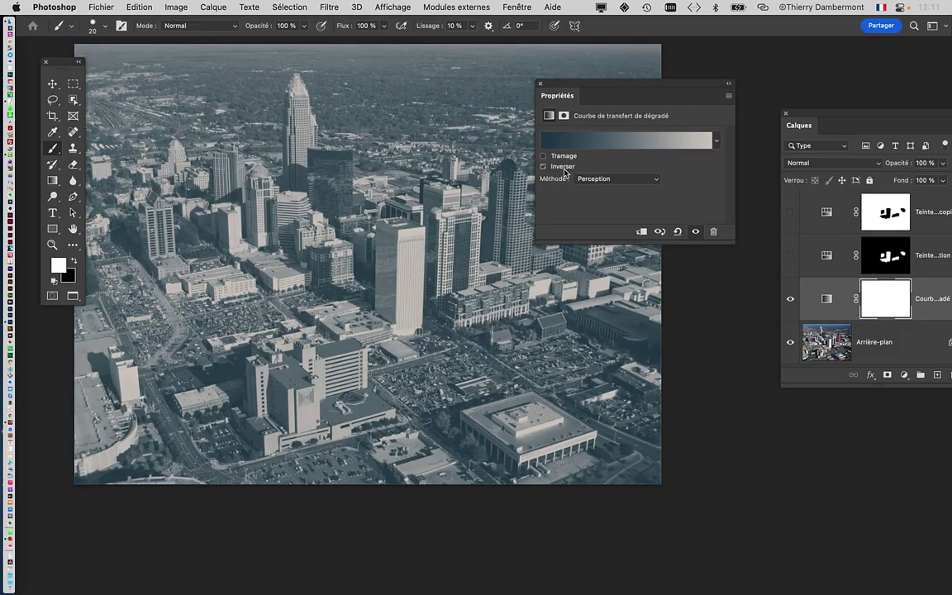
{"action": "left_click", "coordinate": [564, 171]}
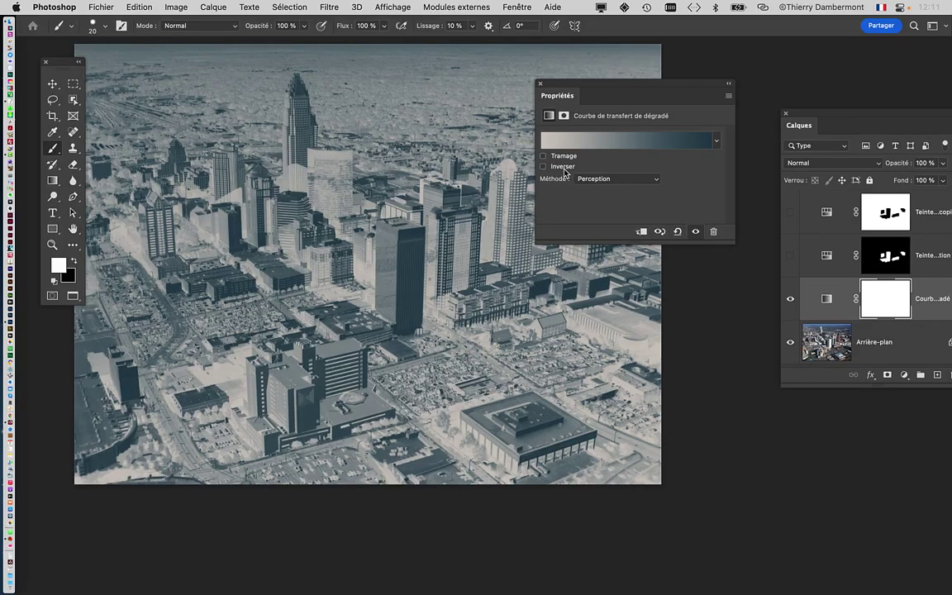
{"action": "left_click", "coordinate": [565, 170]}
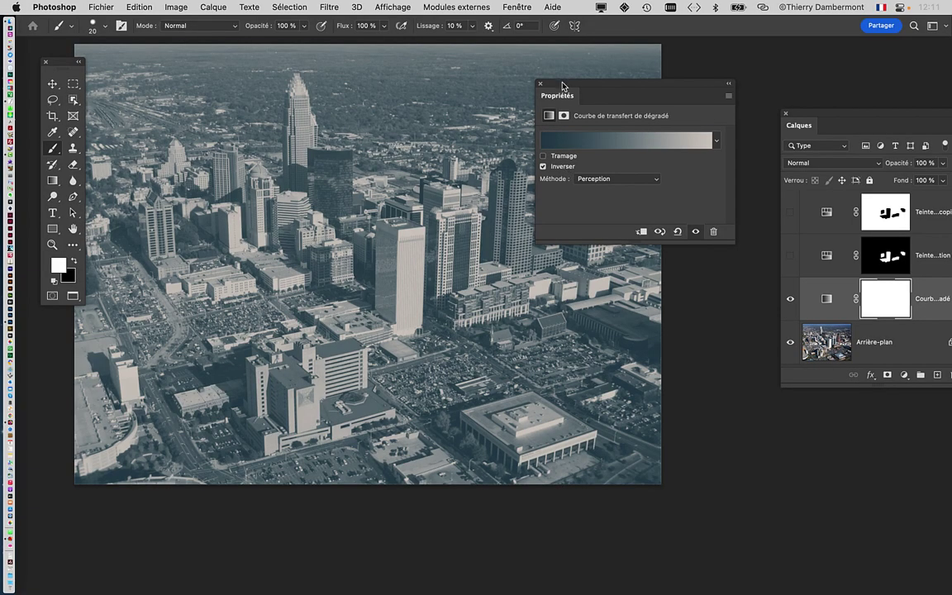
Step: Reposition the Properties panel, browse the gradient presets and reselect the beige-to-dark blue-gray one in Grays
{"action": "left_click_drag", "start_coordinate": [563, 85], "coordinate": [519, 72]}
{"action": "left_click", "coordinate": [674, 129]}
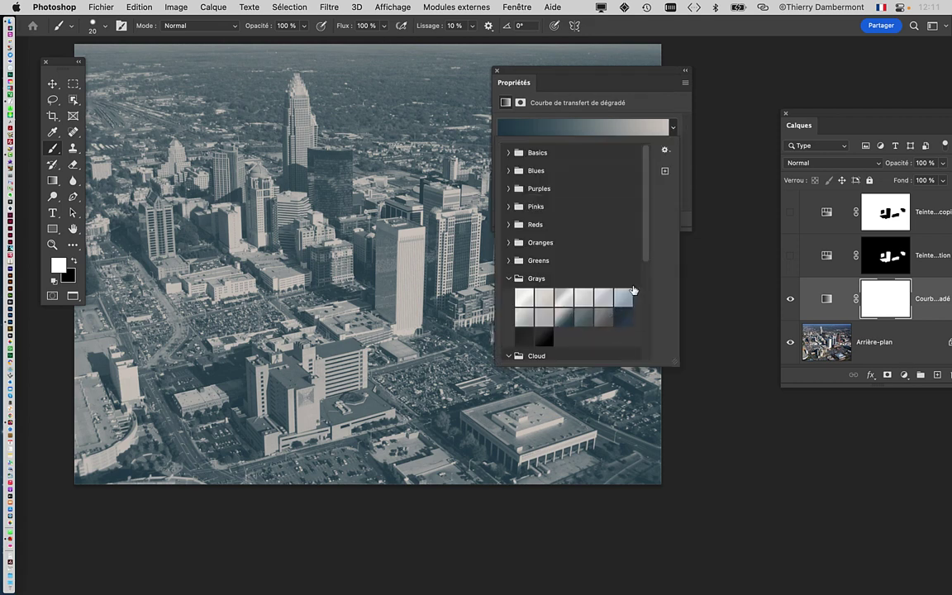
{"action": "scroll", "coordinate": [570, 262], "scroll_direction": "down", "scroll_amount": 5}
{"action": "scroll", "coordinate": [535, 272], "scroll_direction": "down", "scroll_amount": 3}
{"action": "scroll", "coordinate": [546, 264], "scroll_direction": "up", "scroll_amount": 5}
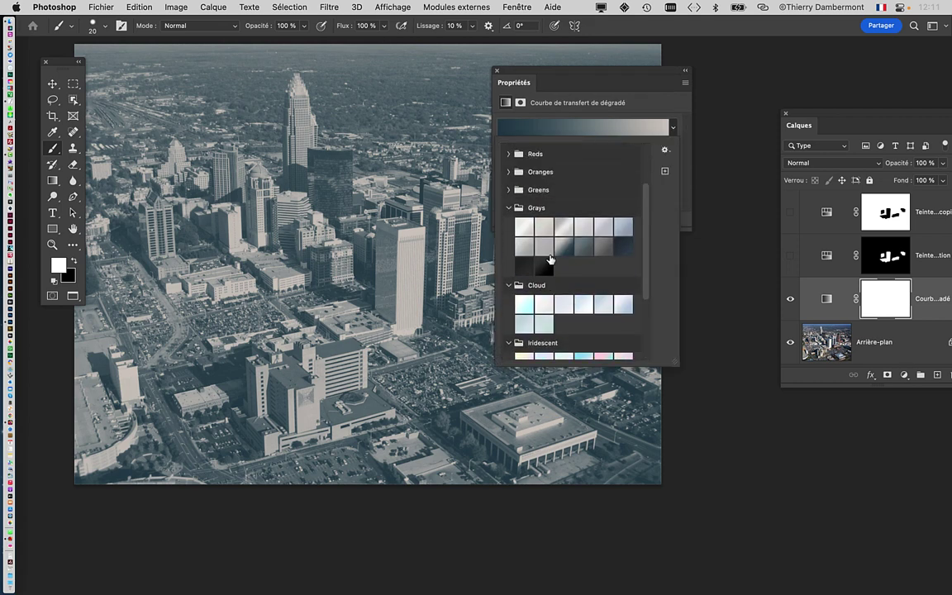
{"action": "left_click", "coordinate": [563, 246]}
Step: Try several presets from the Oranges group on the gradient map, ending with the pink-to-peach gradient
{"action": "scroll", "coordinate": [508, 211], "scroll_direction": "up", "scroll_amount": 1}
{"action": "left_click", "coordinate": [508, 182]}
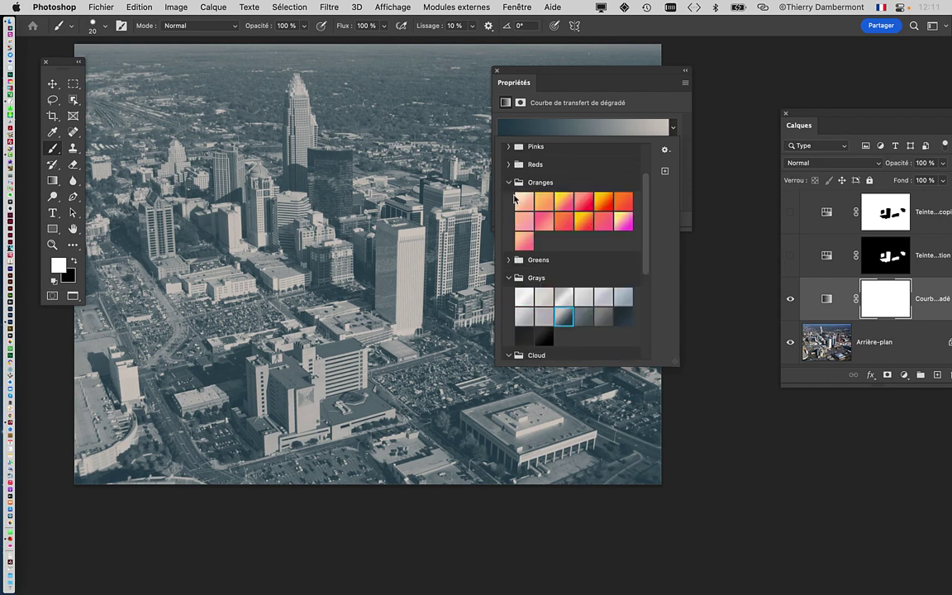
{"action": "left_click", "coordinate": [585, 223]}
{"action": "left_click", "coordinate": [604, 223]}
{"action": "left_click", "coordinate": [618, 223]}
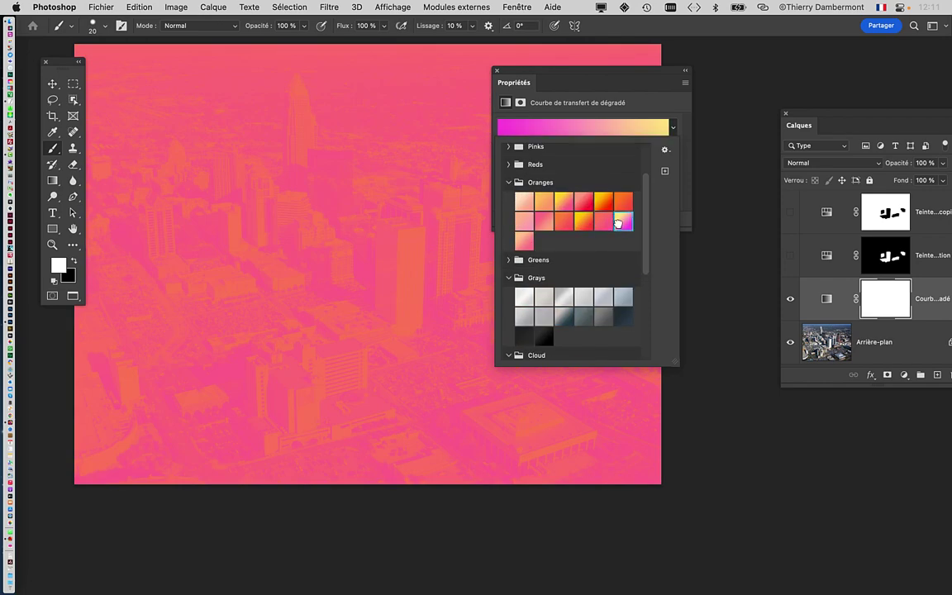
{"action": "left_click", "coordinate": [603, 201]}
{"action": "left_click", "coordinate": [545, 219]}
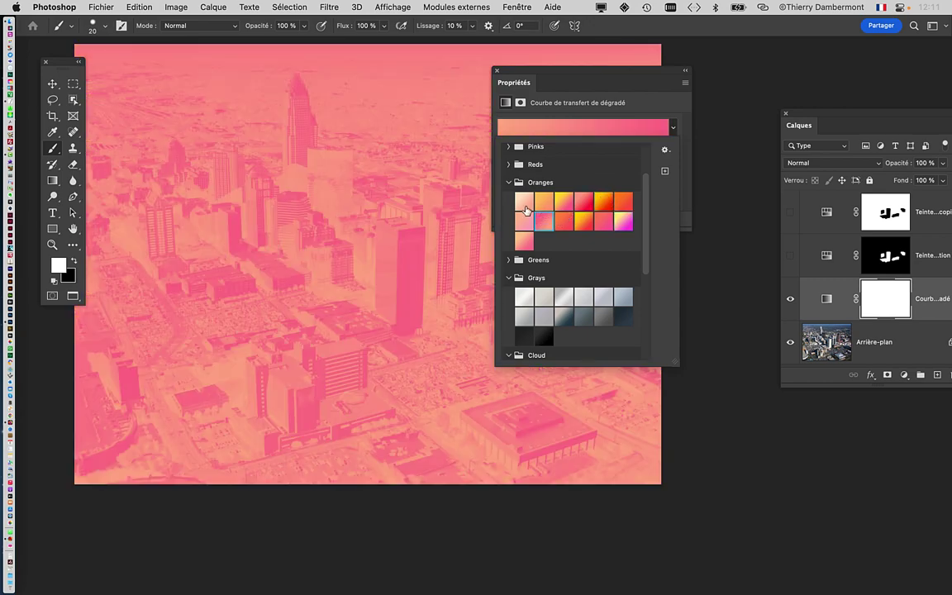
Step: Apply the black-to-white gradient from the Basics group to the gradient map and close the preset list
{"action": "scroll", "coordinate": [529, 215], "scroll_direction": "up", "scroll_amount": 3}
{"action": "left_click", "coordinate": [510, 152]}
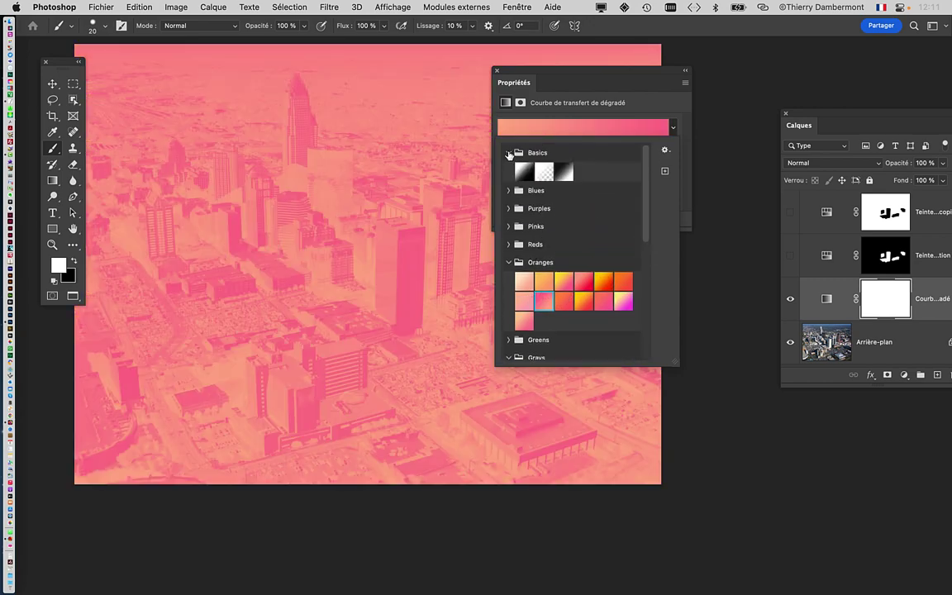
{"action": "left_click", "coordinate": [566, 172]}
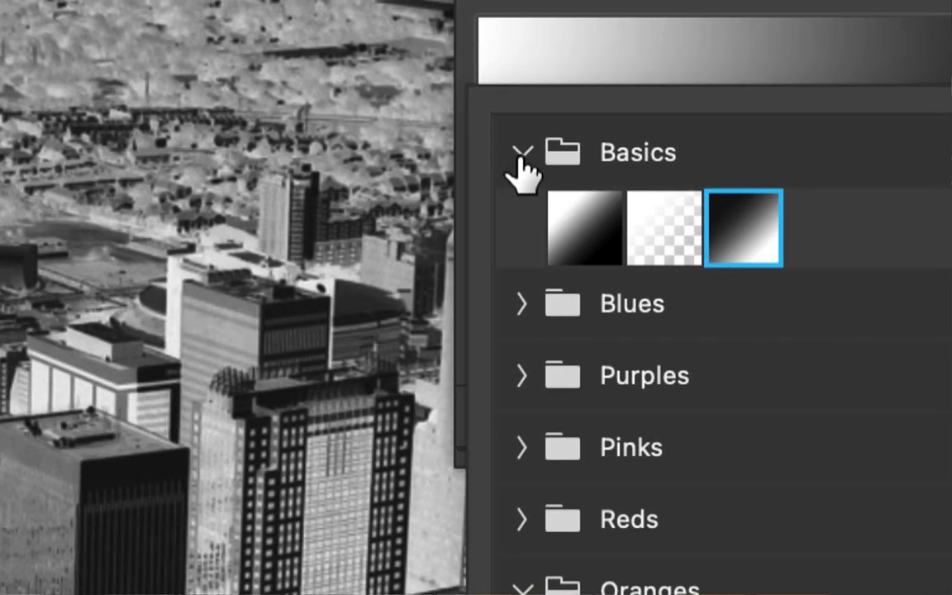
{"action": "left_click", "coordinate": [333, 98]}
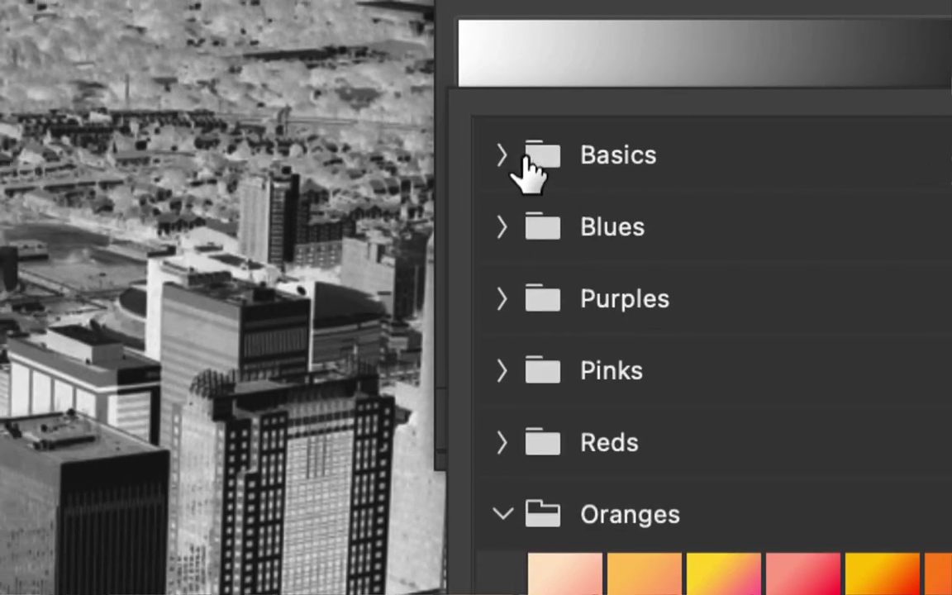
{"action": "left_click", "coordinate": [516, 154]}
{"action": "left_click", "coordinate": [734, 236]}
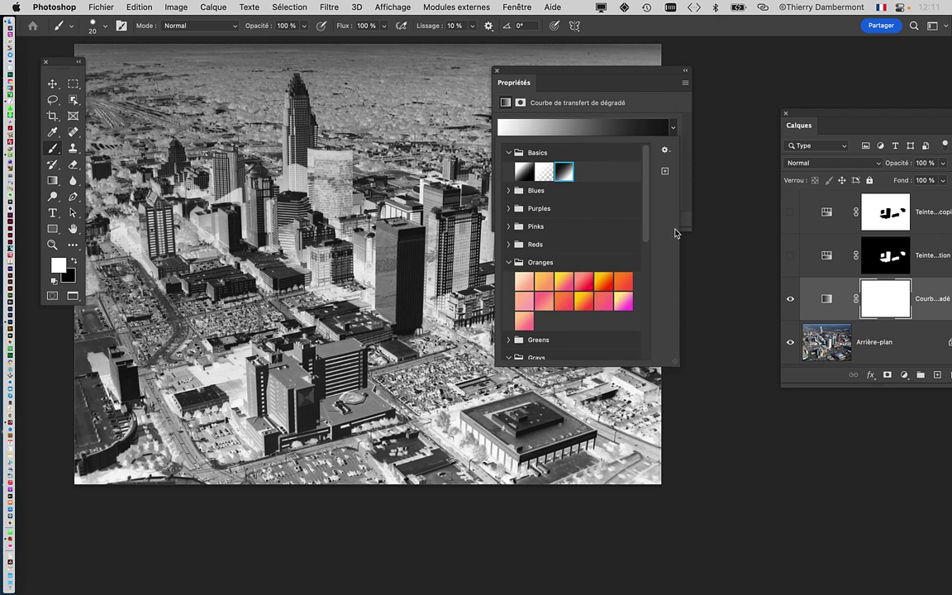
{"action": "left_click", "coordinate": [682, 219]}
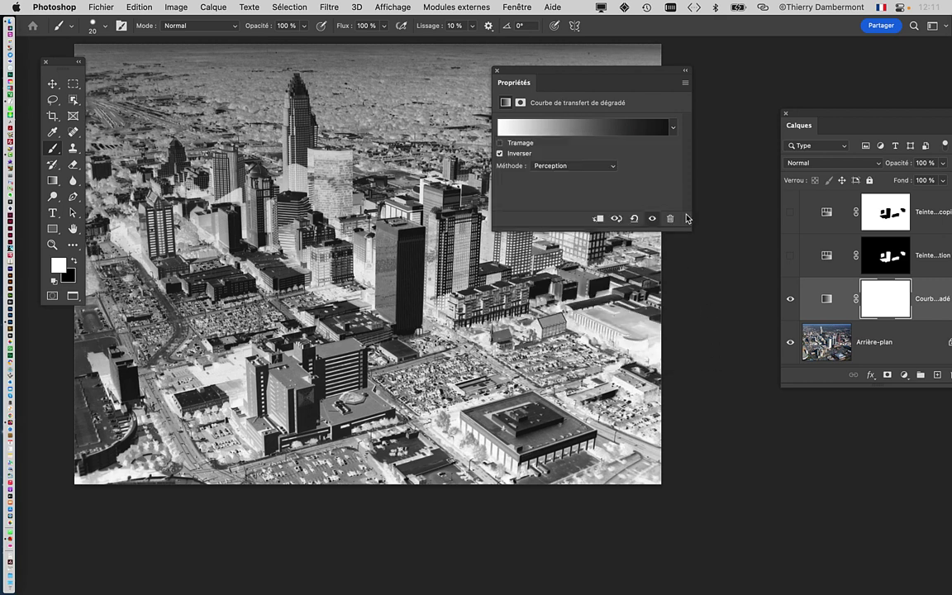
Step: Toggle the Inverser option repeatedly to compare the black-and-white gradient map both ways, leaving it disabled
{"action": "left_click", "coordinate": [500, 154]}
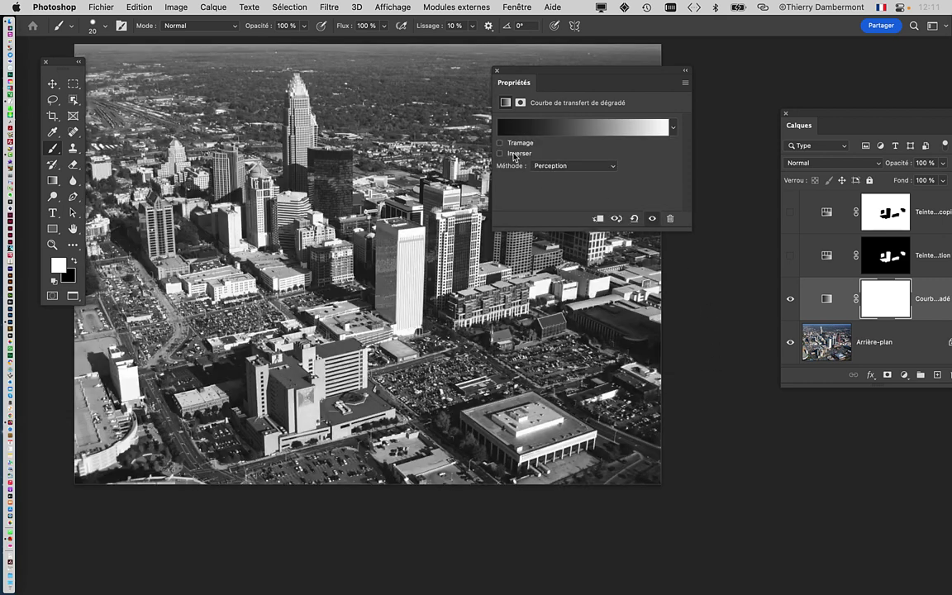
{"action": "left_click", "coordinate": [514, 155]}
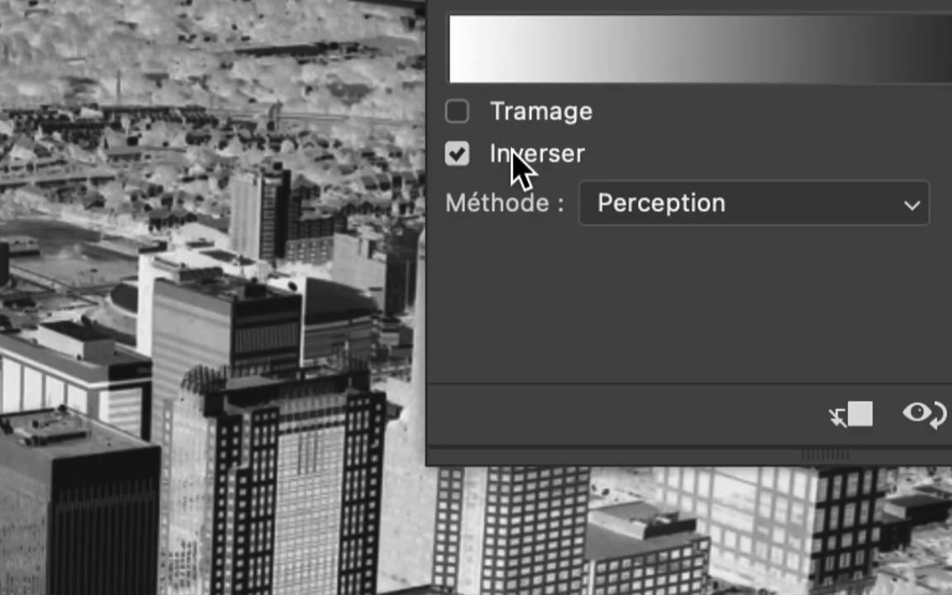
{"action": "left_click", "coordinate": [514, 154]}
{"action": "left_click", "coordinate": [514, 154]}
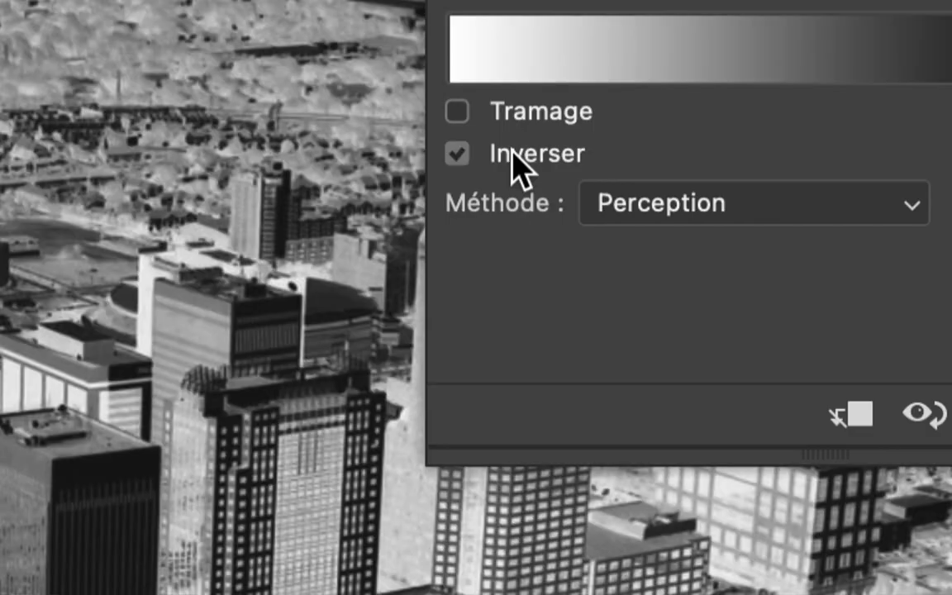
{"action": "left_click", "coordinate": [514, 155]}
{"action": "left_click", "coordinate": [514, 154]}
{"action": "left_click", "coordinate": [514, 155]}
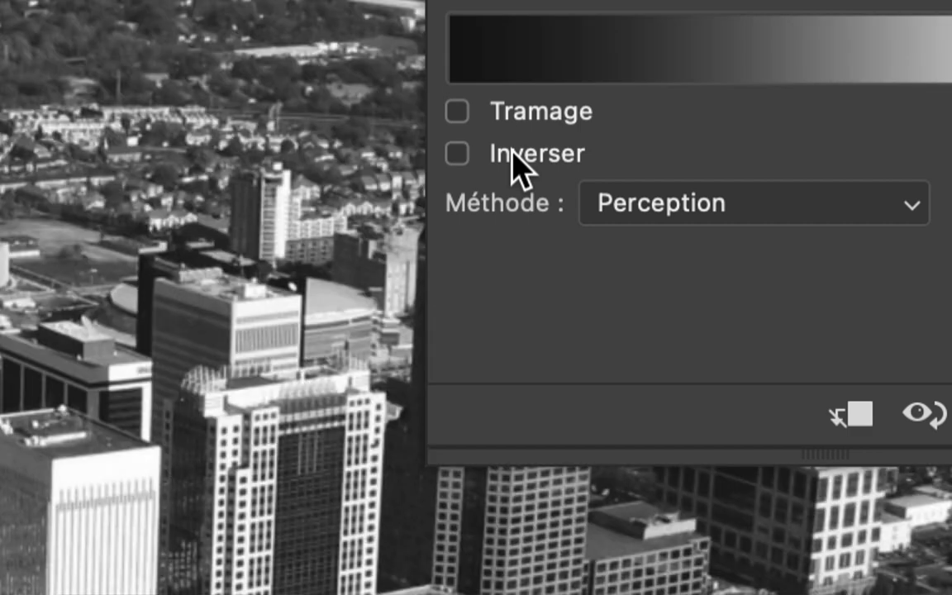
{"action": "left_click", "coordinate": [514, 154]}
{"action": "left_click", "coordinate": [514, 155]}
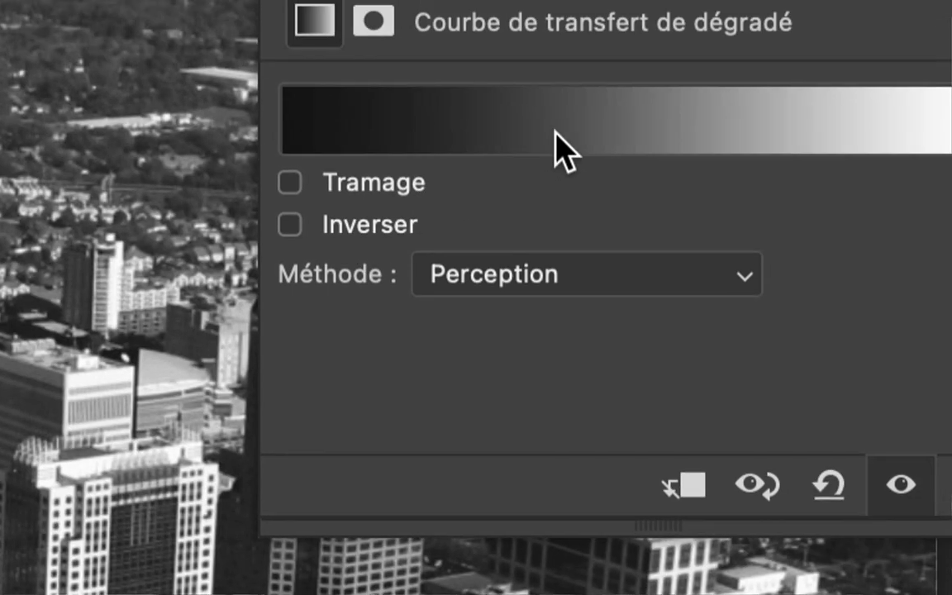